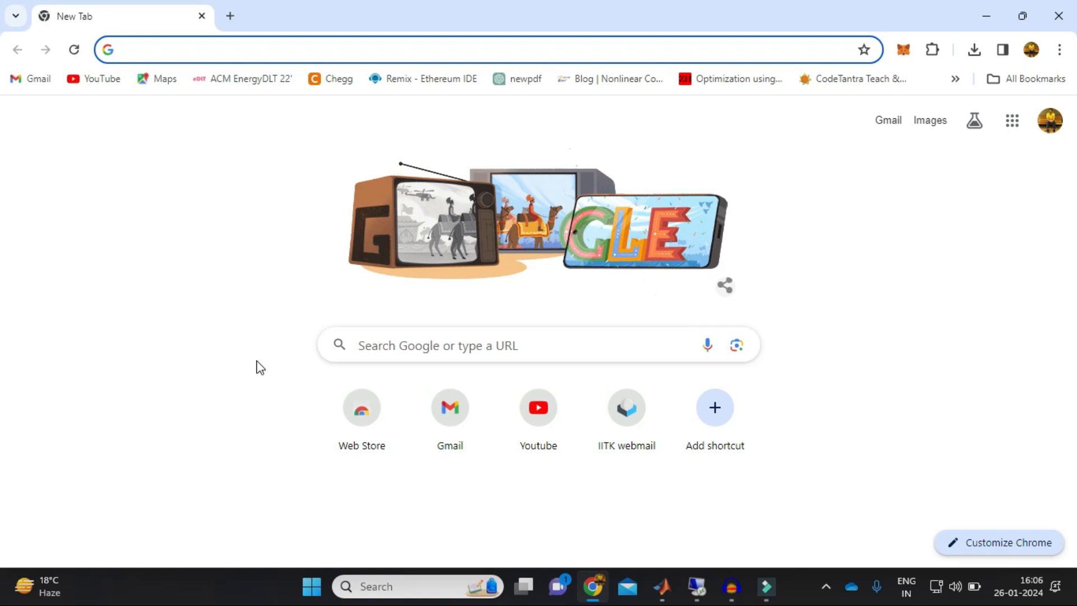
Search the web for "gams download" and open the GAMS - Download result
type("gams download")
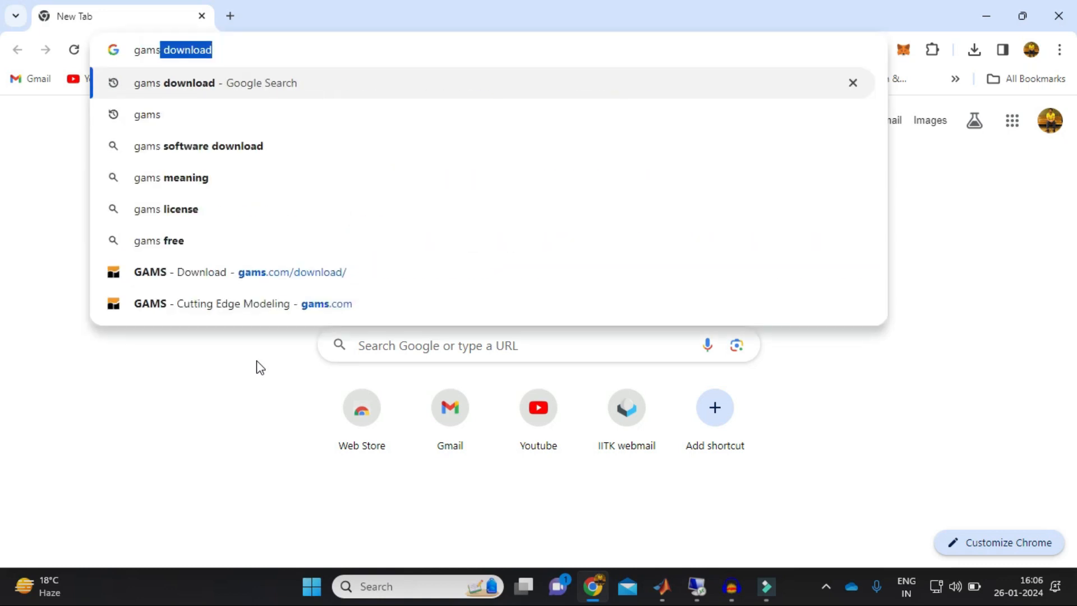
key("Return")
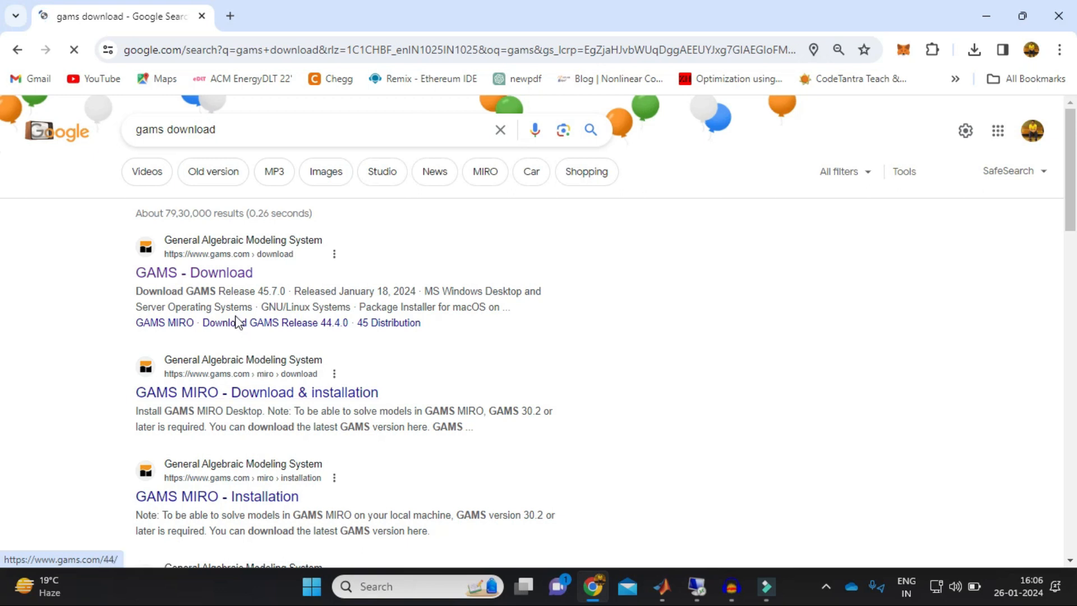
left_click(233, 278)
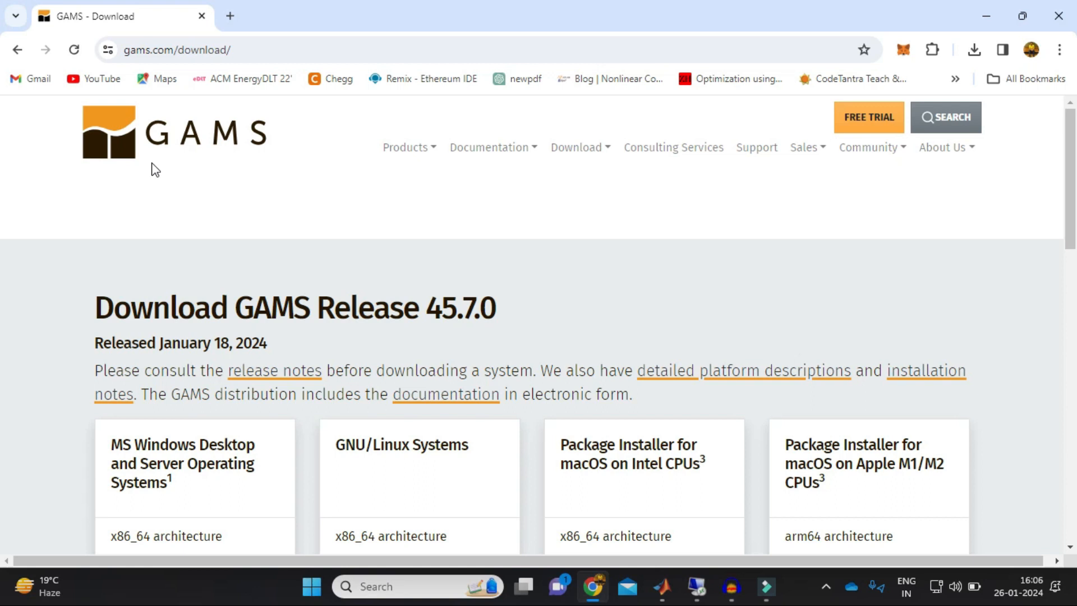
Go to the GAMS home page and open the GAMS download page from there, showing the platform installers
left_click(198, 119)
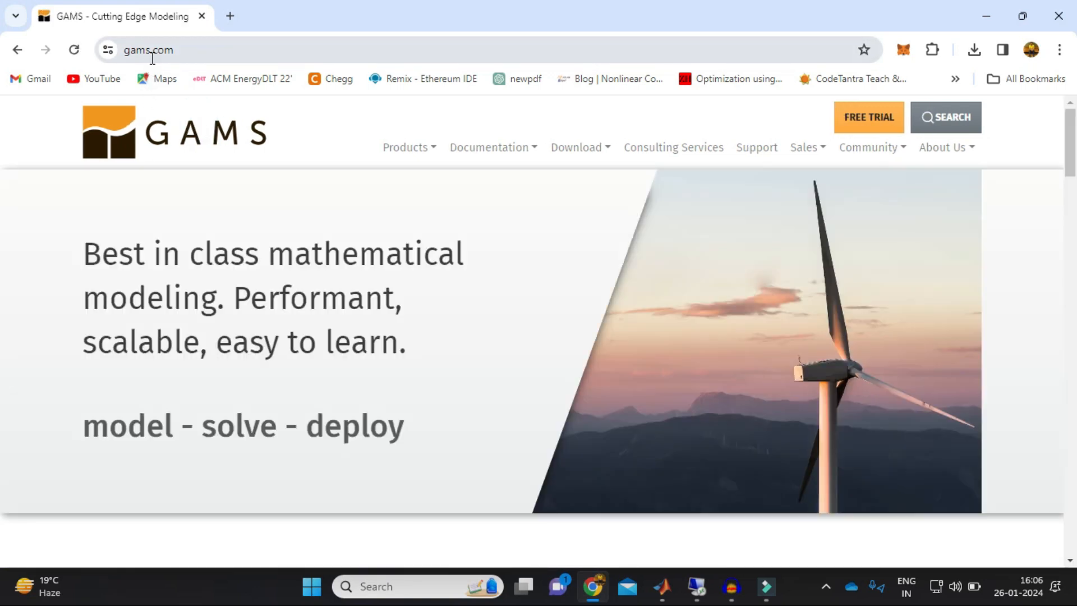
left_click(561, 150)
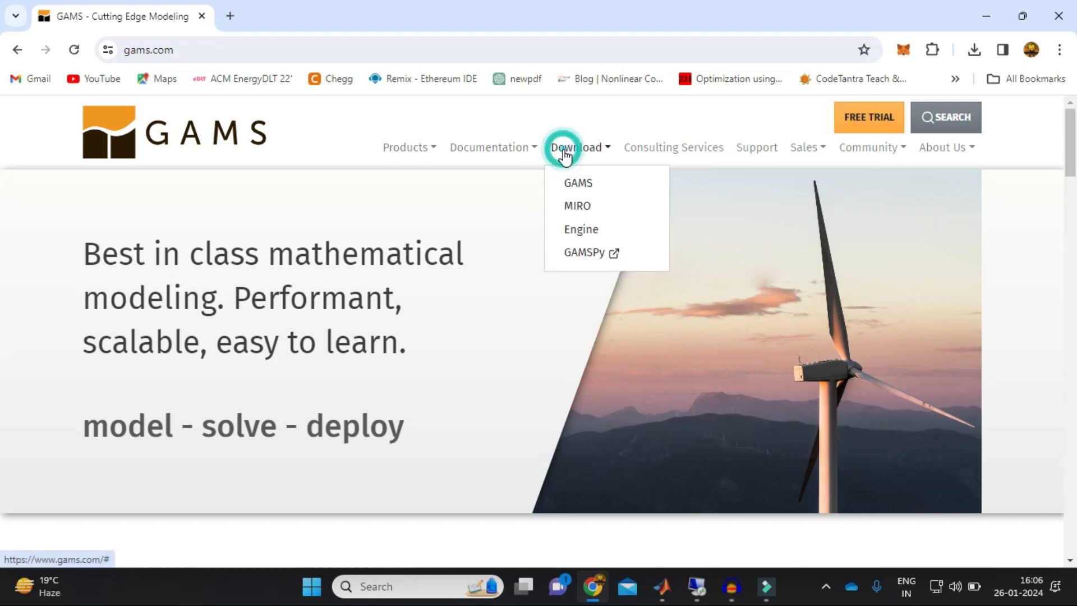
left_click(580, 183)
scroll(584, 184, "down", 2)
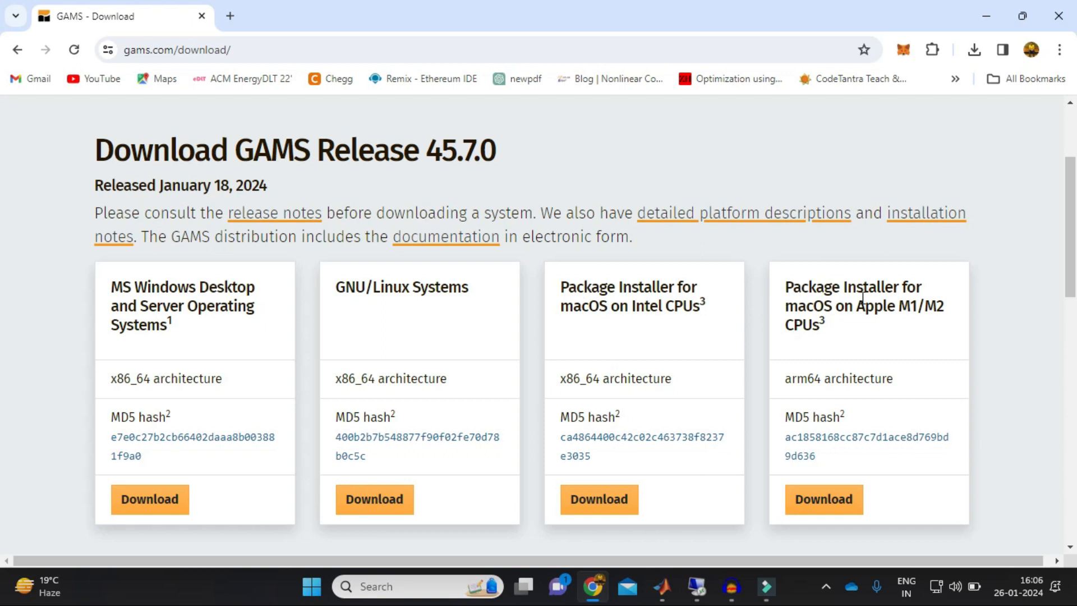
Compare the installer options for macOS on Intel CPUs and on Apple M1/M2 CPUs, including the notes below them
left_click_drag(610, 306, 710, 313)
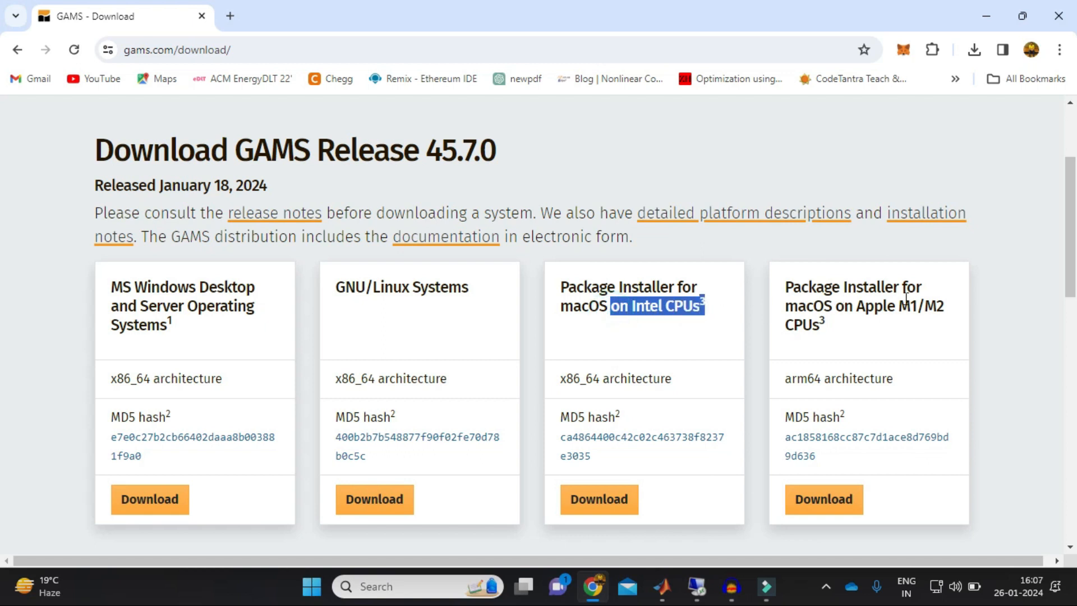
left_click_drag(899, 306, 912, 331)
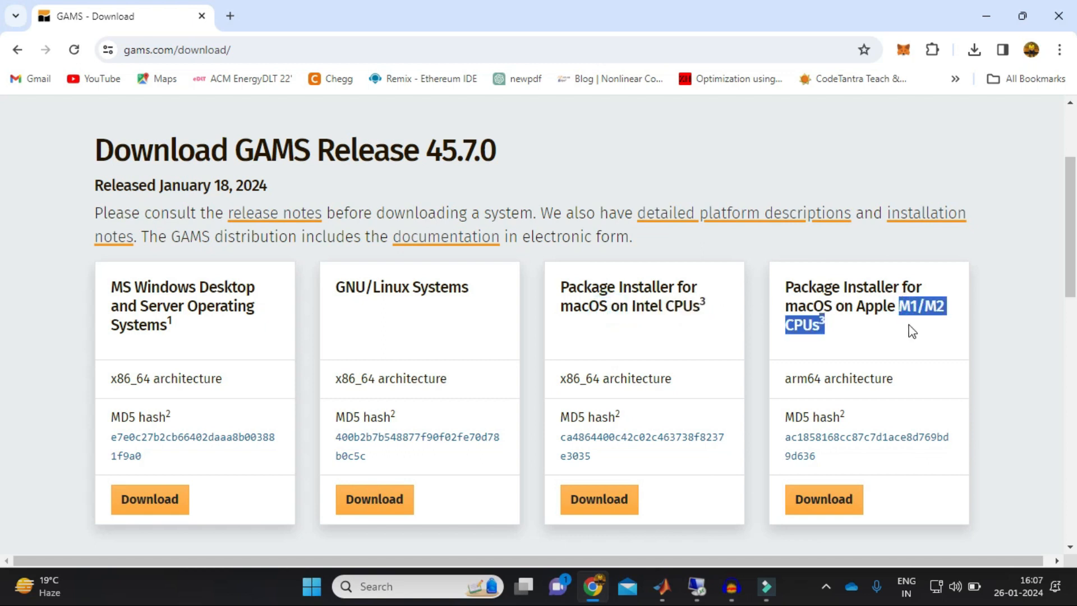
scroll(605, 434, "down", 2)
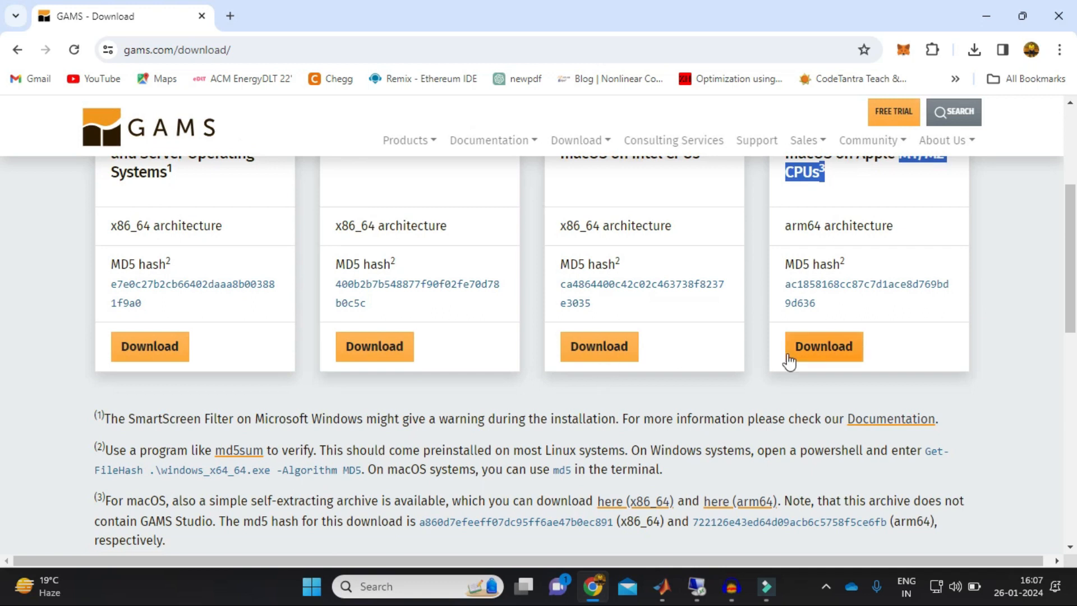
scroll(791, 361, "up", 1)
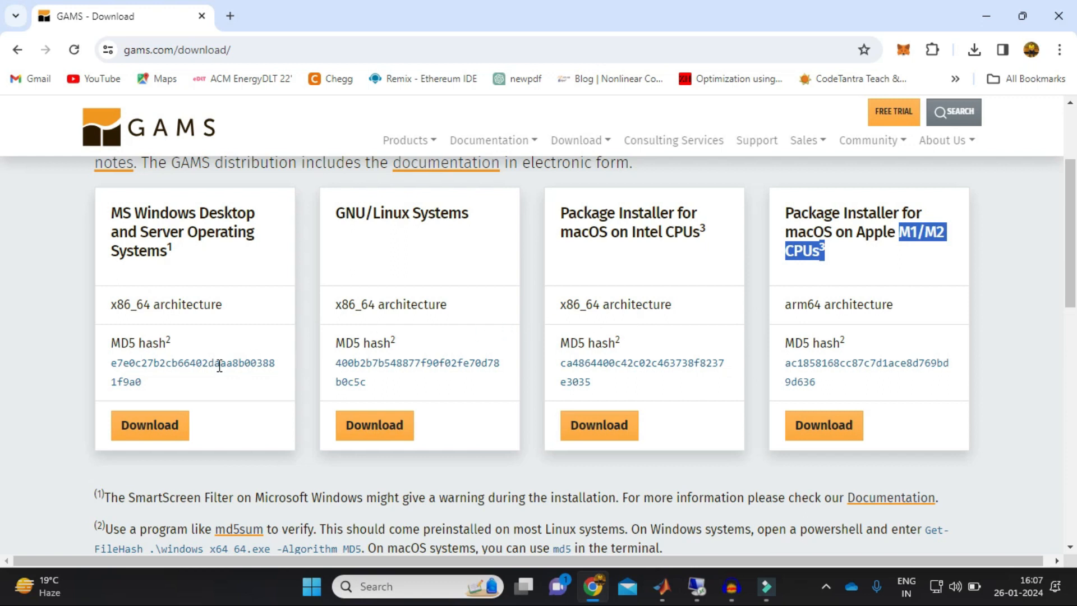
left_click(231, 278)
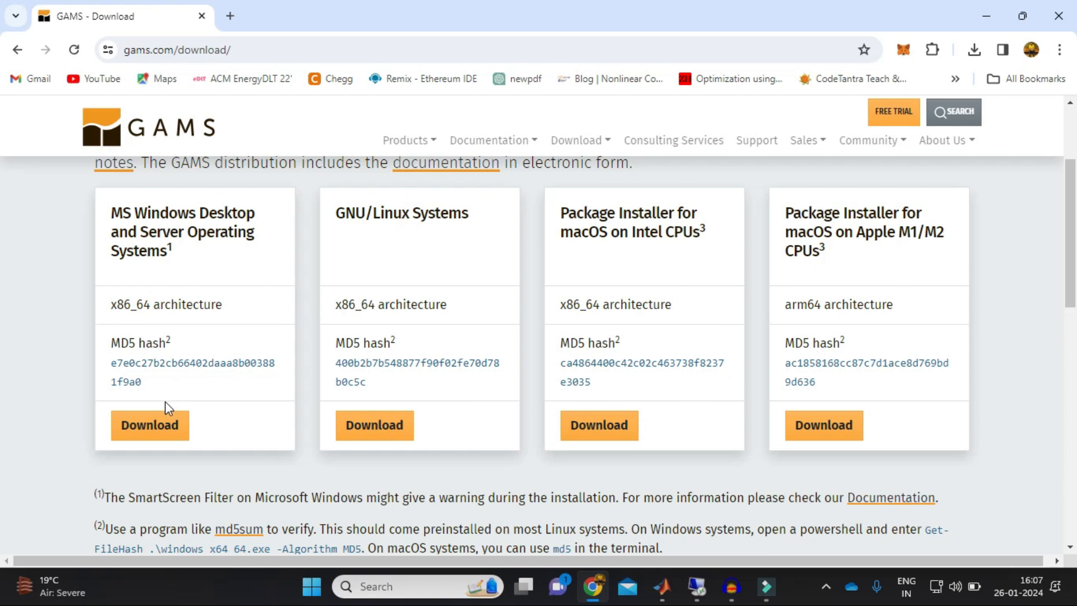
Download the GAMS installer for MS Windows, accept the license agreement, and check its progress in the download history
left_click_drag(107, 217, 170, 264)
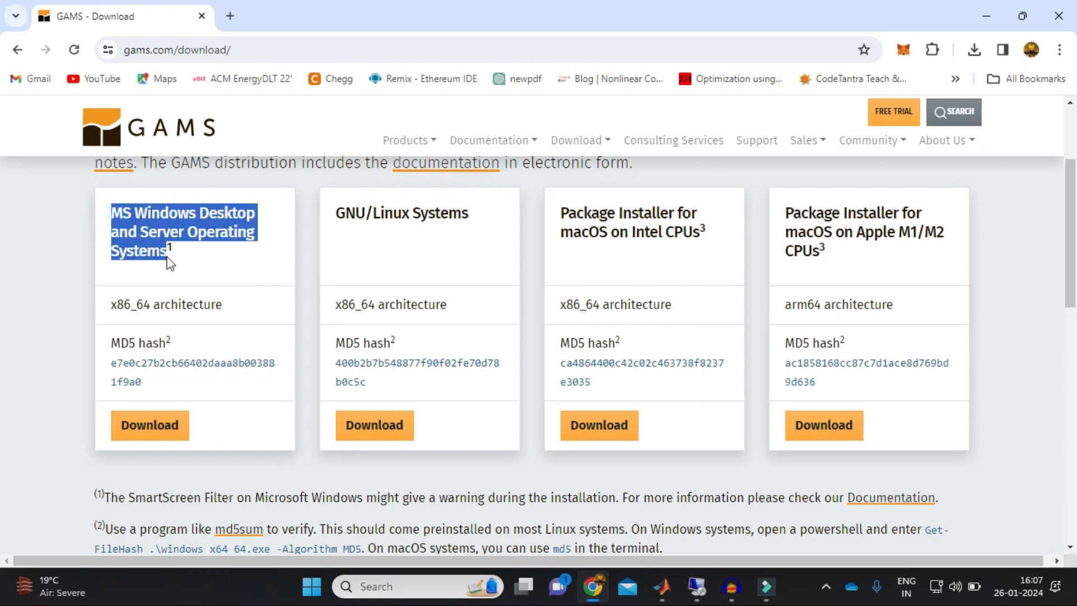
left_click(163, 415)
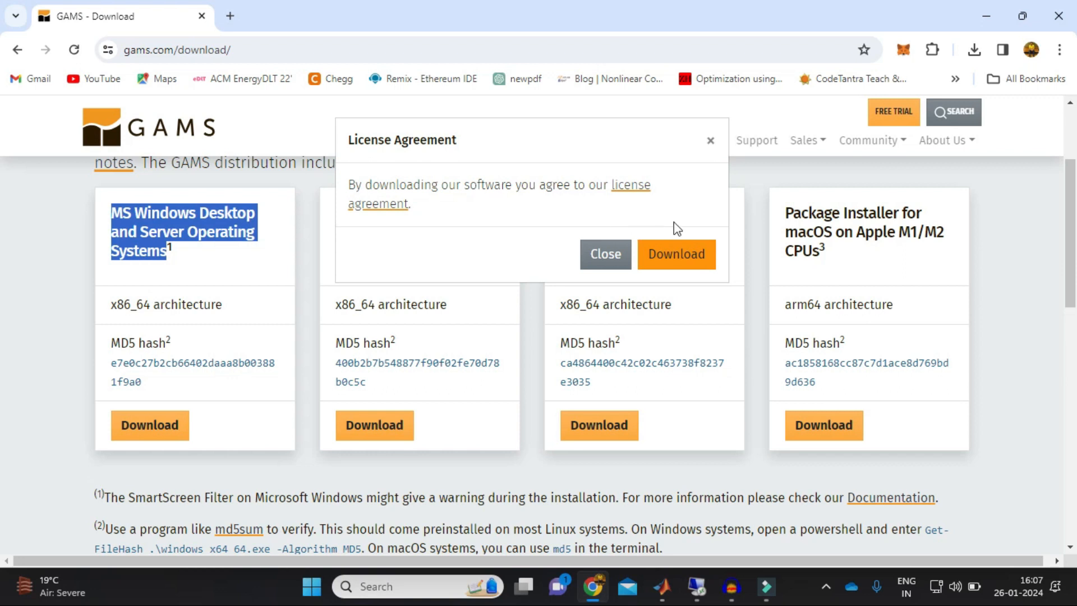
left_click(682, 256)
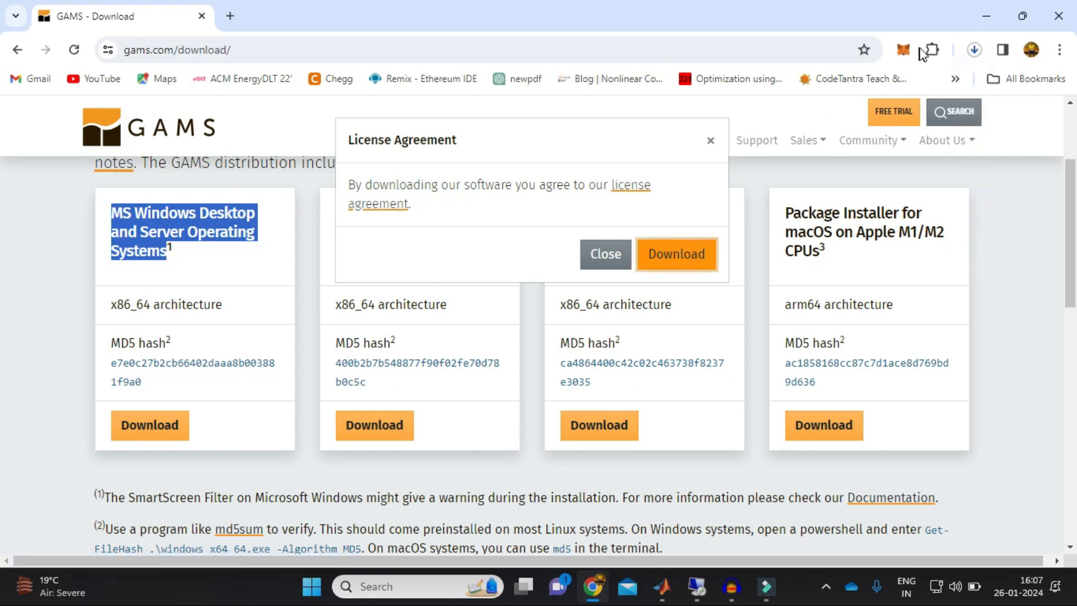
left_click(975, 50)
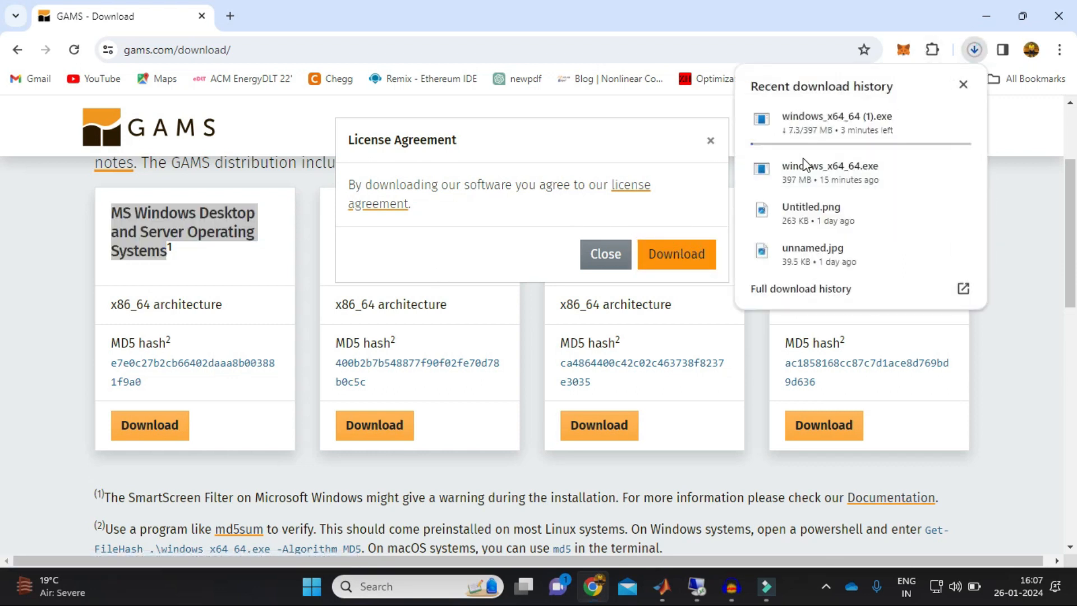
left_click(974, 49)
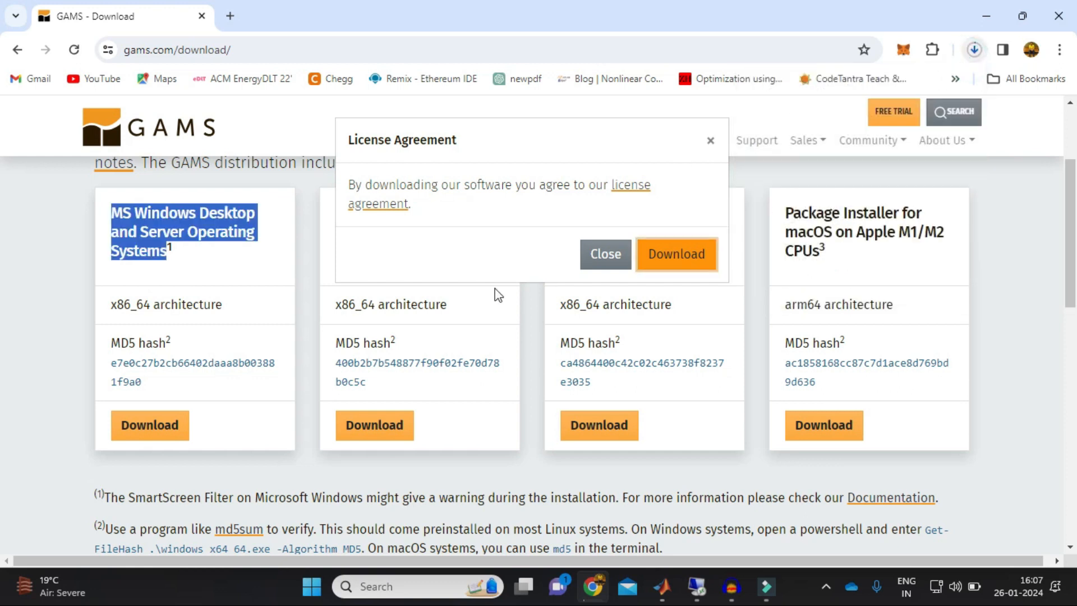
left_click(313, 337)
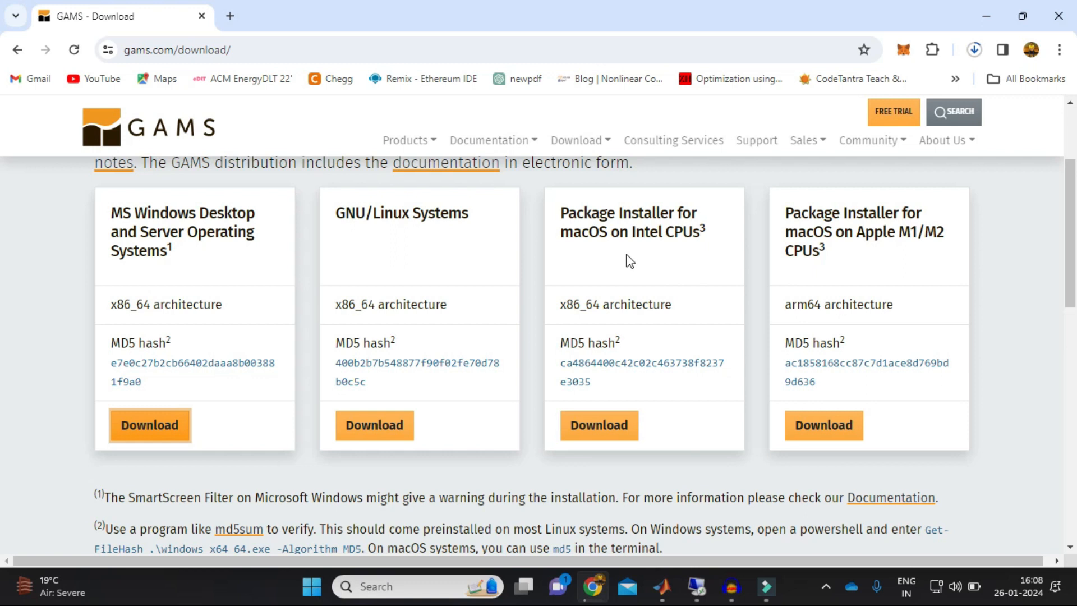
Search the computer for "gams", launch gamside and dismiss the GAMS IDE deprecation warning
left_click(370, 599)
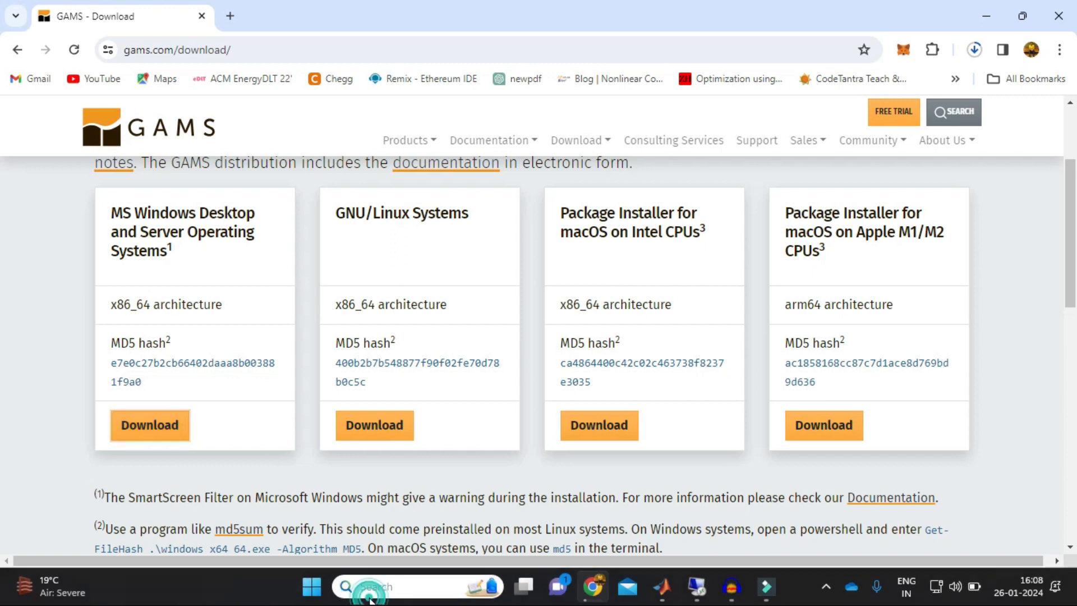
type("ga")
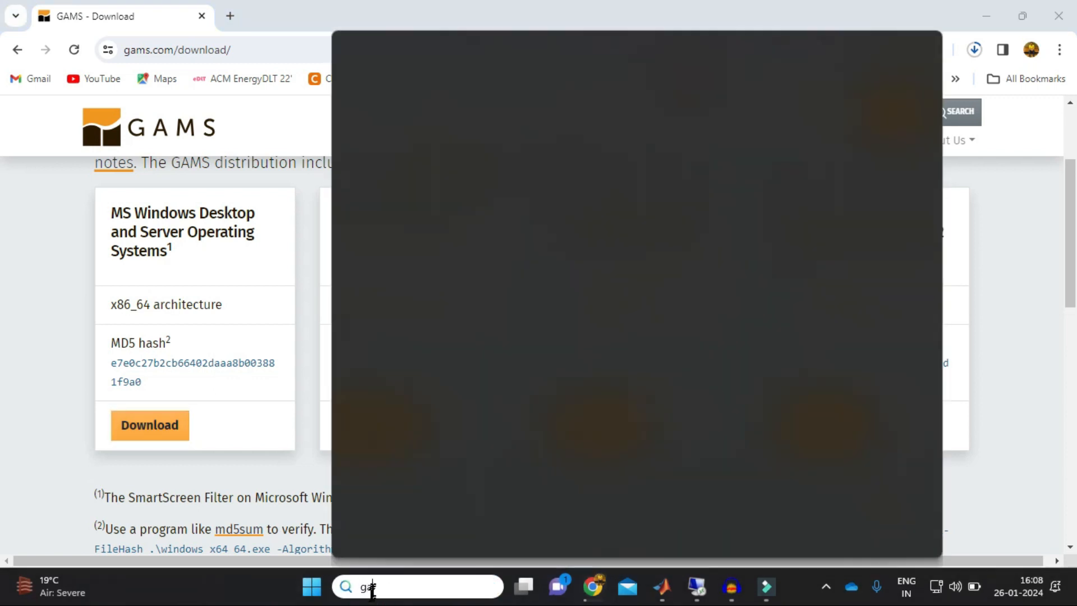
type("ms")
left_click(405, 147)
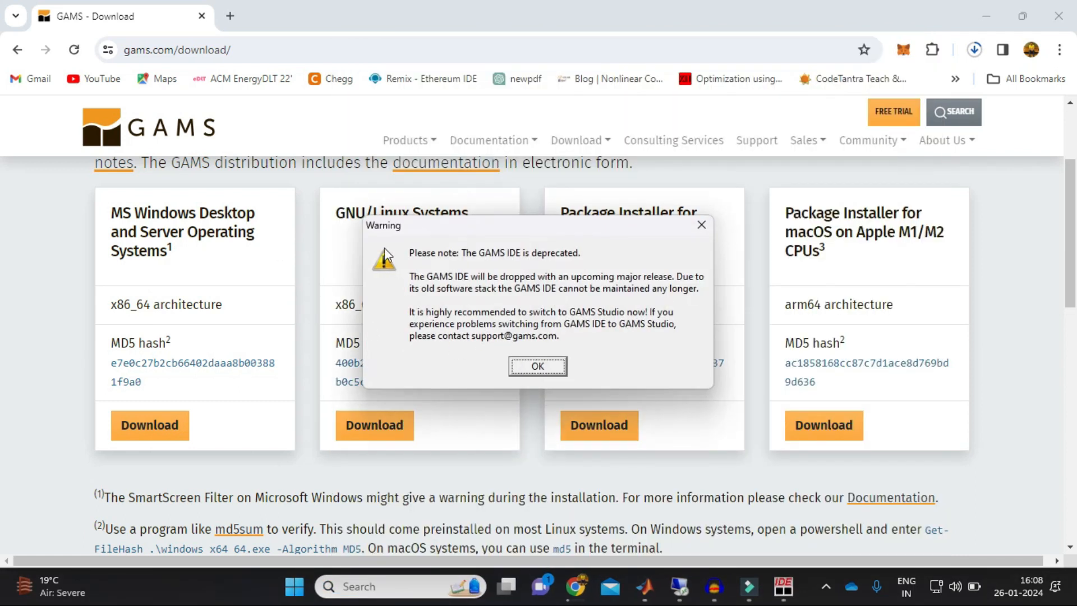
left_click_drag(402, 233, 418, 280)
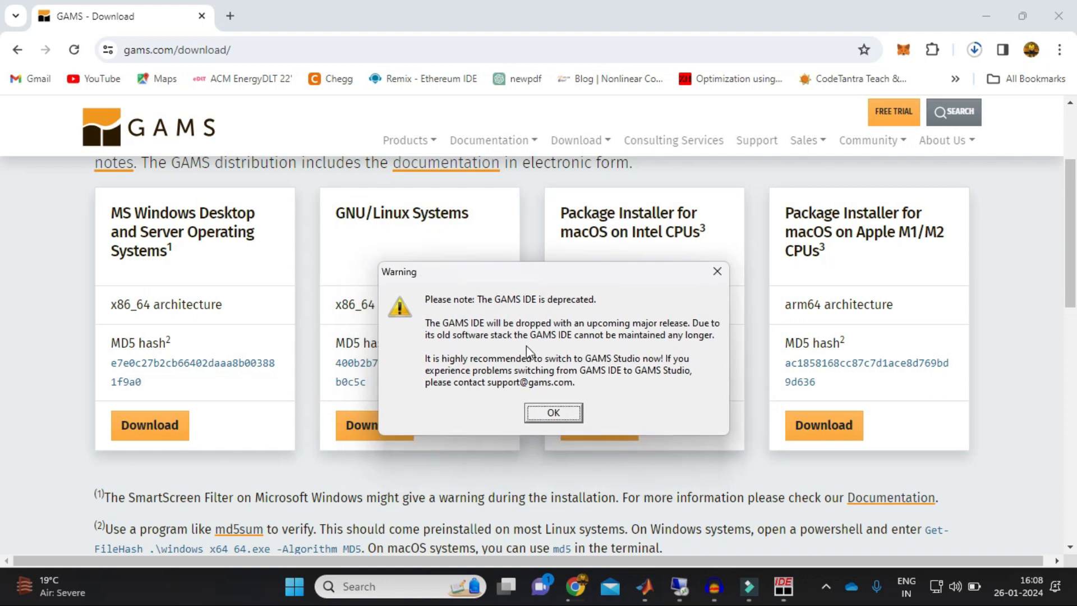
left_click(541, 416)
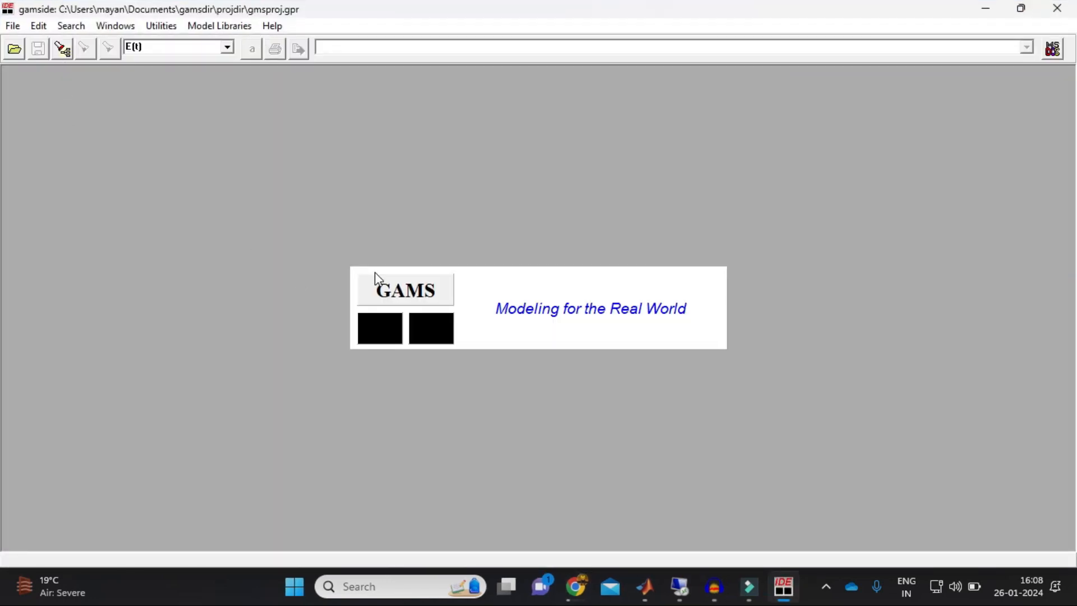
left_click(12, 26)
mouse_move(39, 25)
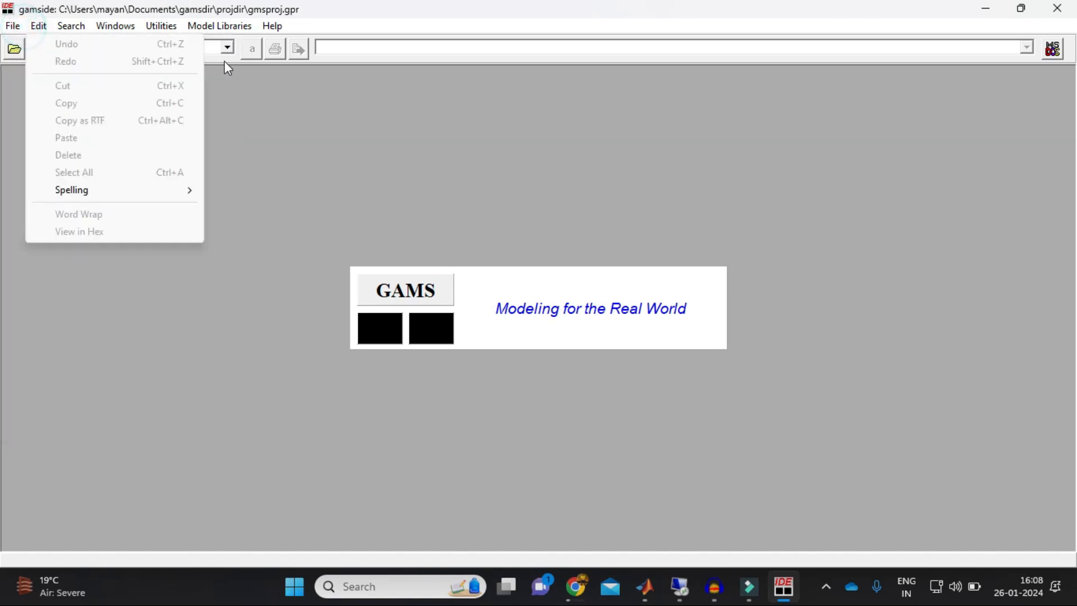
left_click(344, 230)
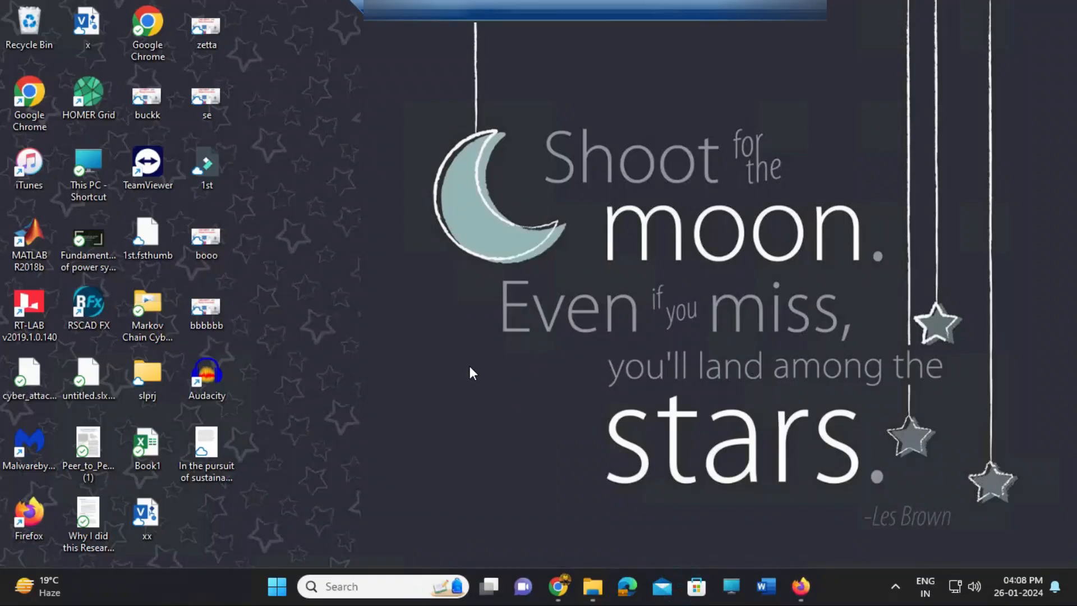
On the other computer's desktop, find and launch gamside and close its startup warning
left_click(422, 587)
type("gams")
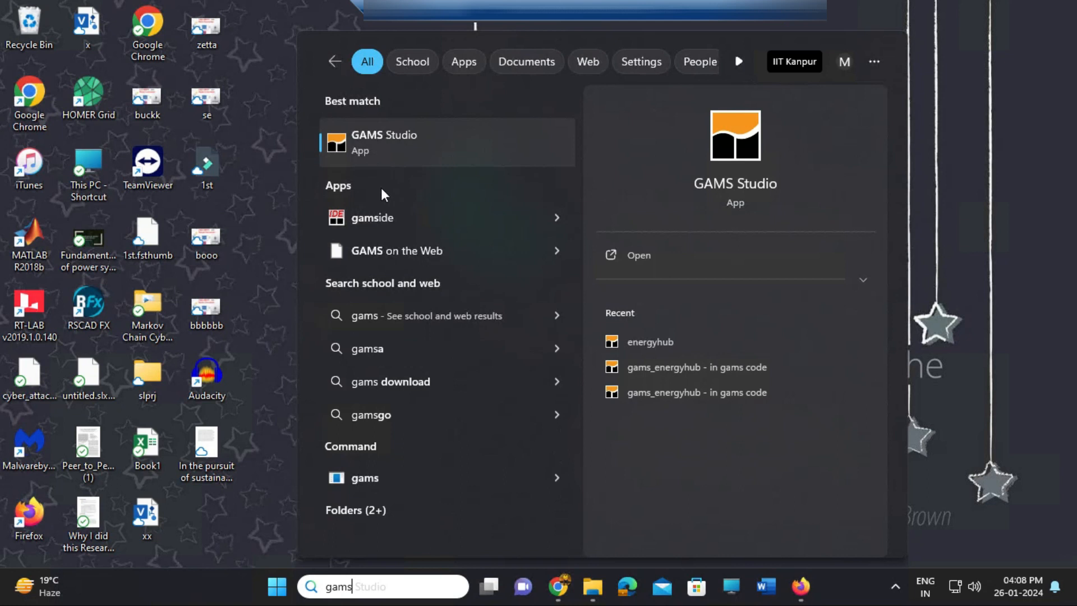
left_click(385, 216)
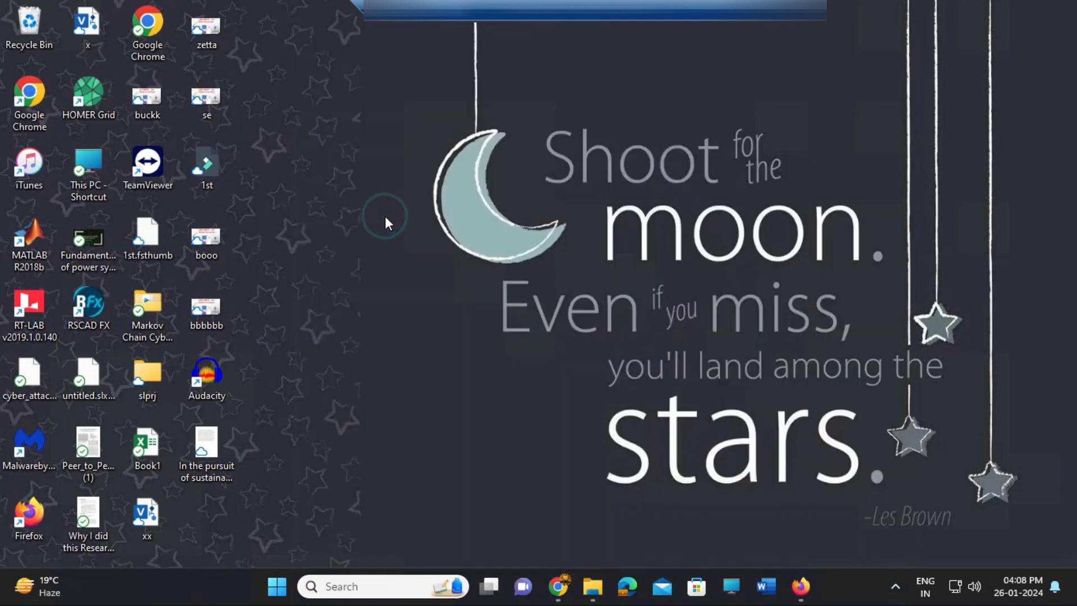
left_click(541, 361)
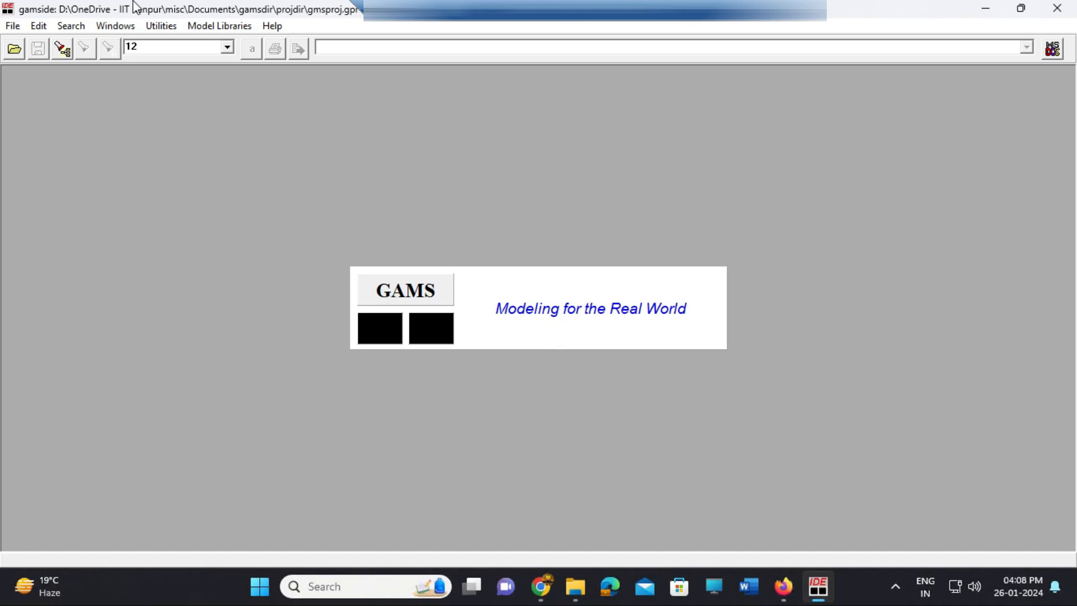
Examine the solver list with license status and supported model types in the IDE options, then close the options
left_click(11, 30)
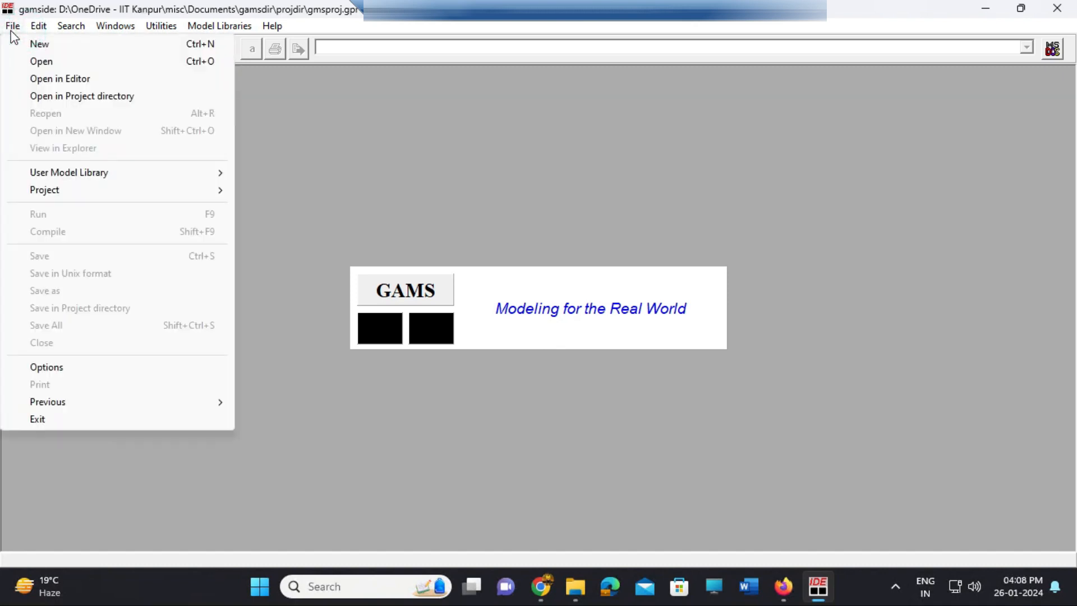
left_click(62, 369)
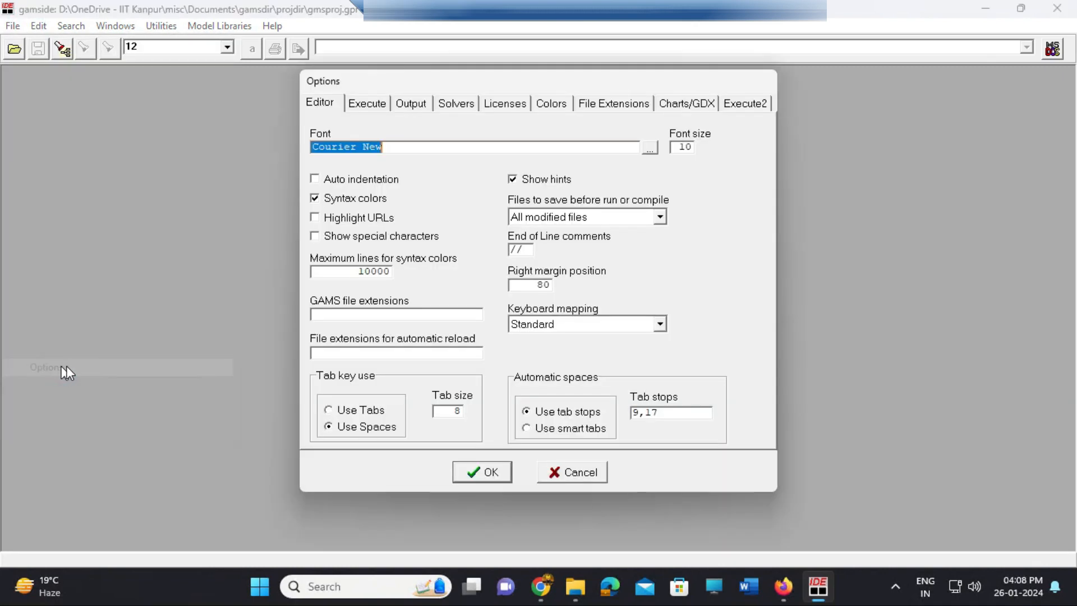
left_click(464, 105)
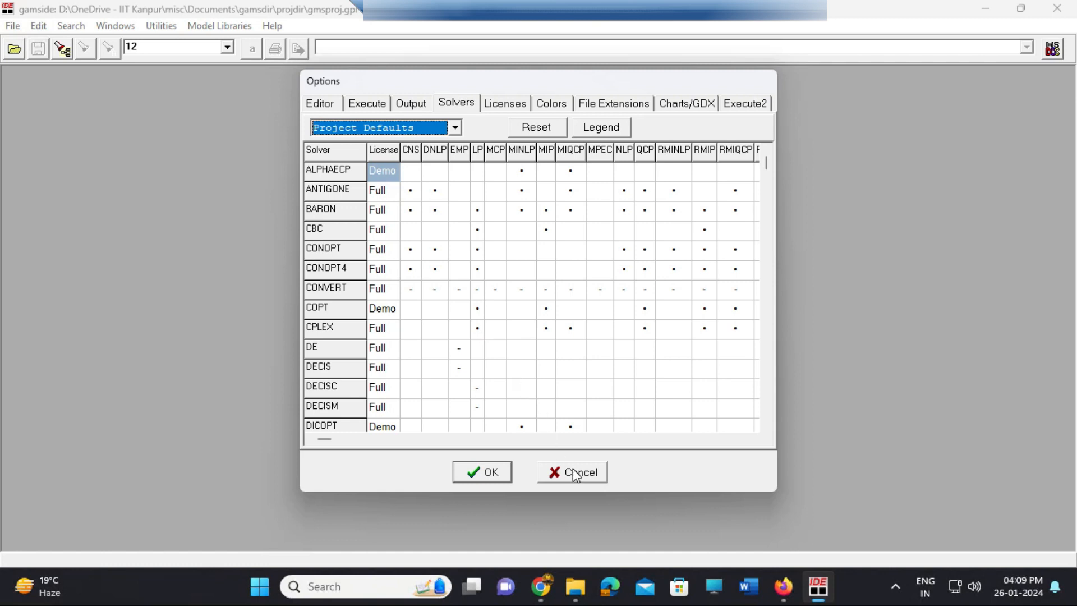
left_click(494, 475)
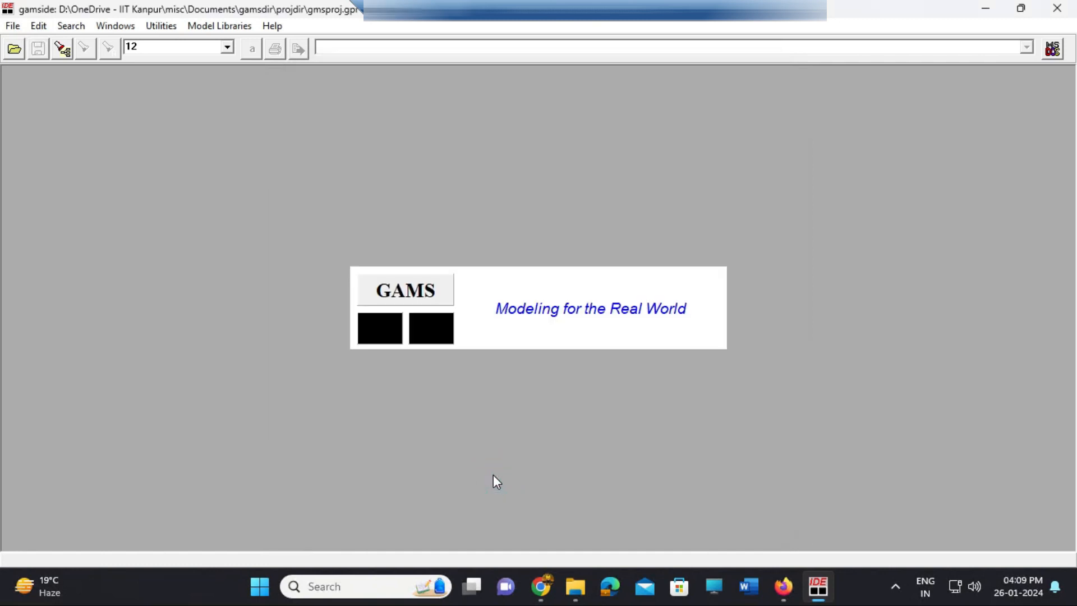
Open the Power System Optimization Modelling library and look through its models to the end of the list
left_click(161, 26)
mouse_move(207, 29)
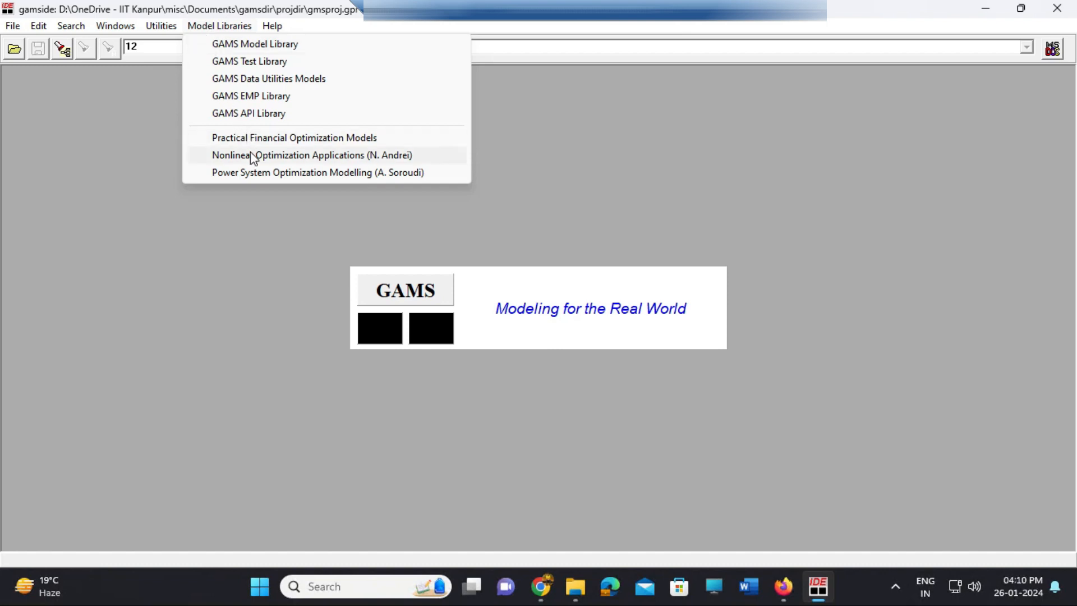
left_click(256, 173)
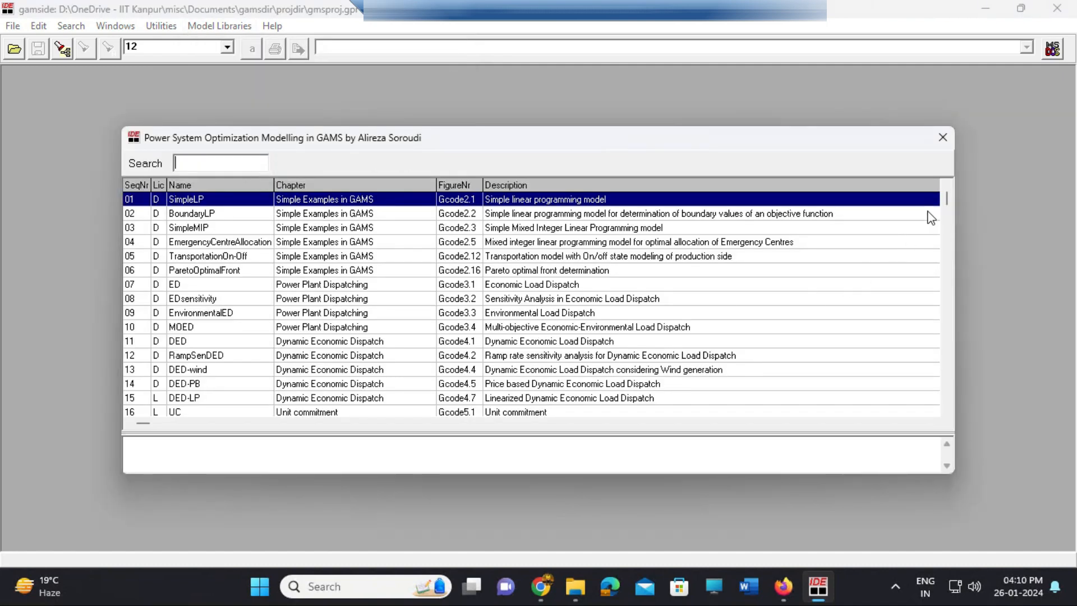
left_click_drag(950, 197, 946, 406)
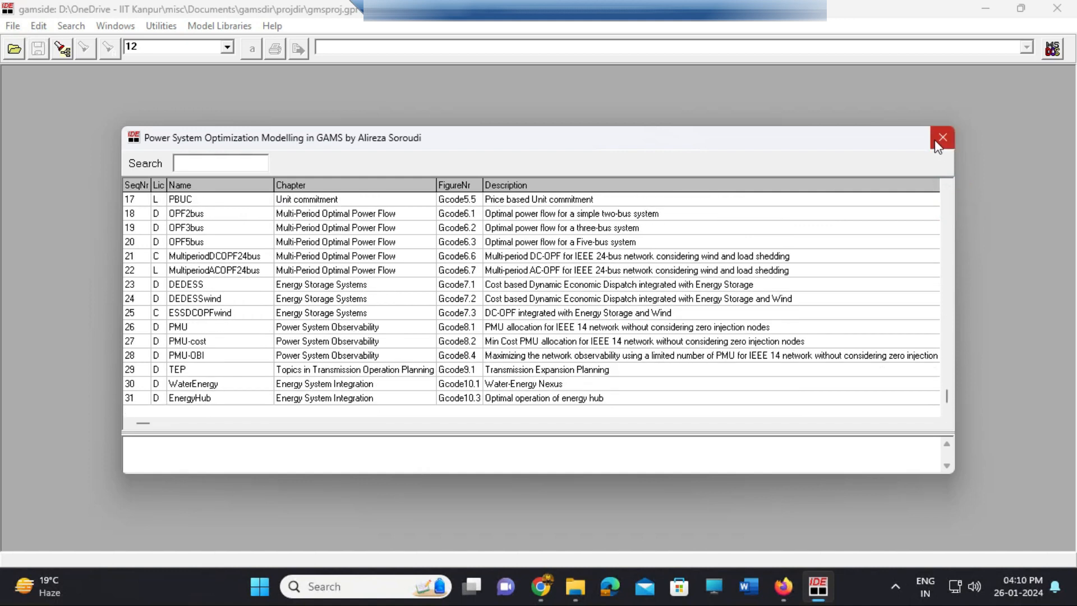